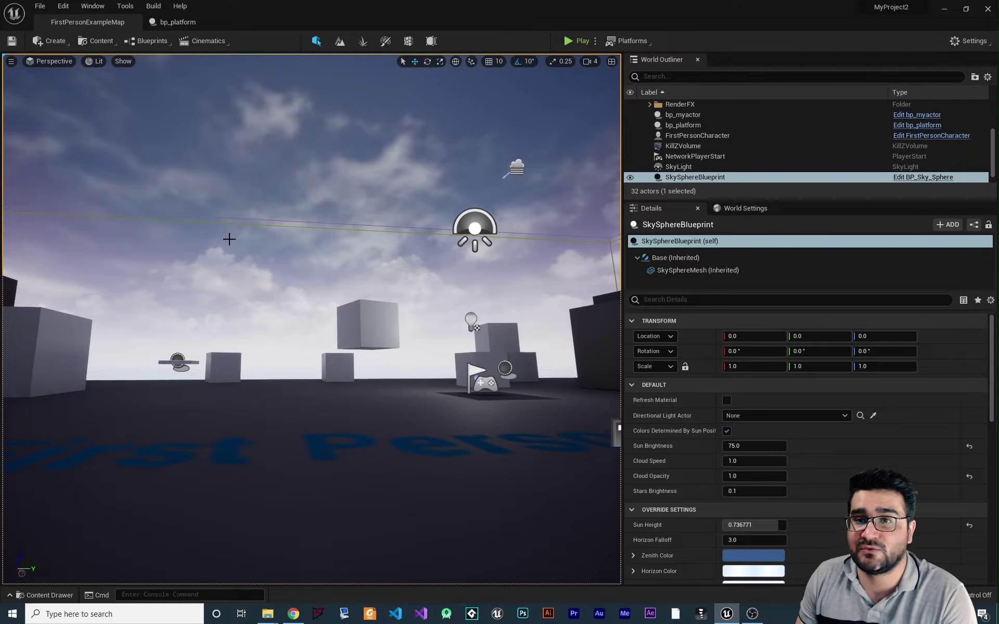
# Open the Maps & Modes page of the project settings and dock the settings window next to the level tab
pyautogui.click(63, 7)
pyautogui.click(63, 7)
pyautogui.click(62, 6)
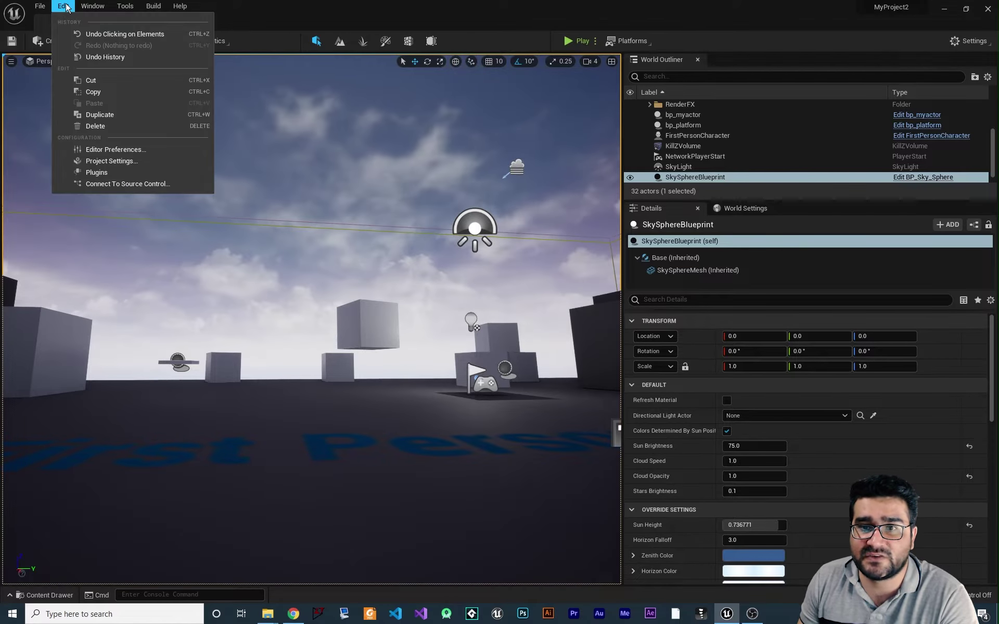
pyautogui.click(113, 162)
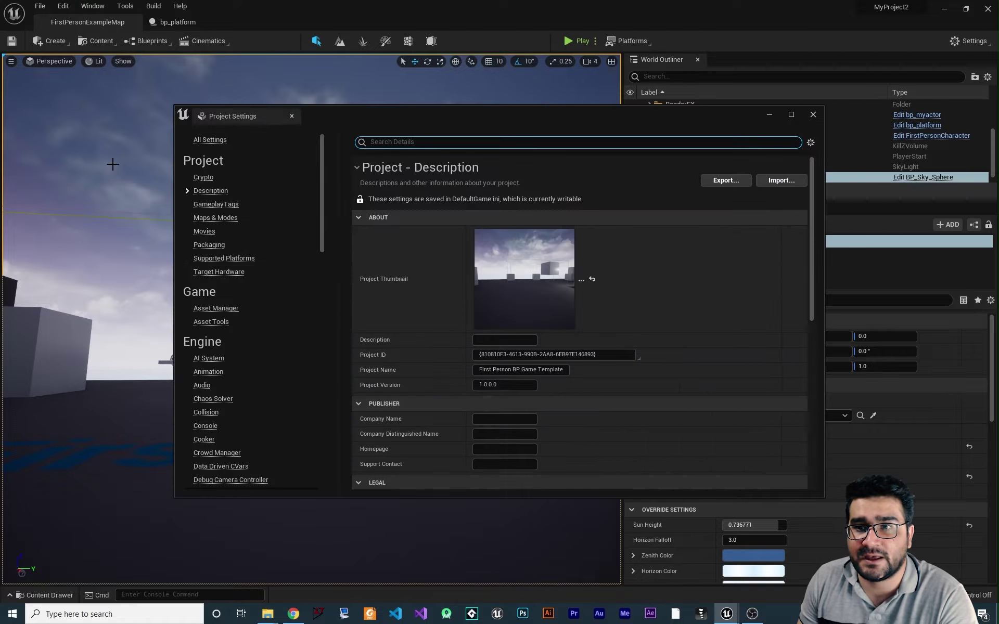
pyautogui.click(218, 218)
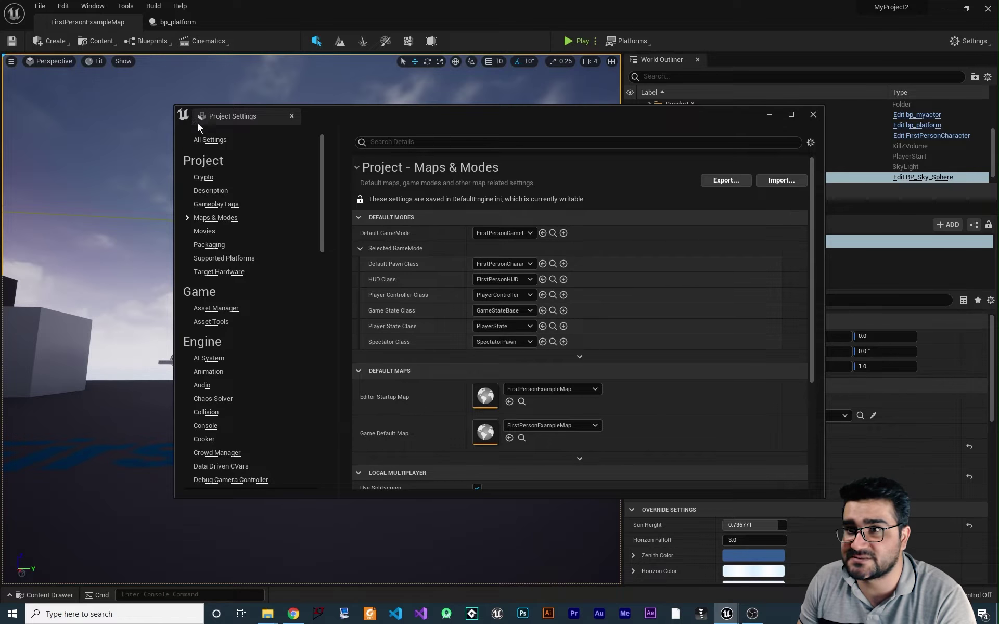
pyautogui.moveTo(224, 116); pyautogui.dragTo(223, 23)
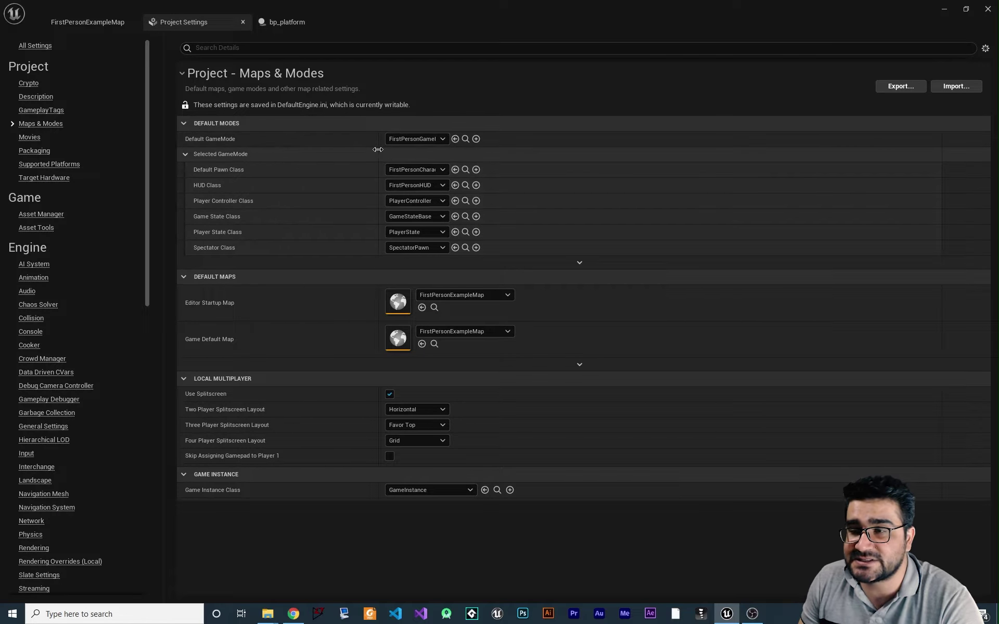
# Look through the classes available for the Default GameMode and close the project settings
pyautogui.click(418, 139)
pyautogui.click(423, 138)
pyautogui.click(439, 139)
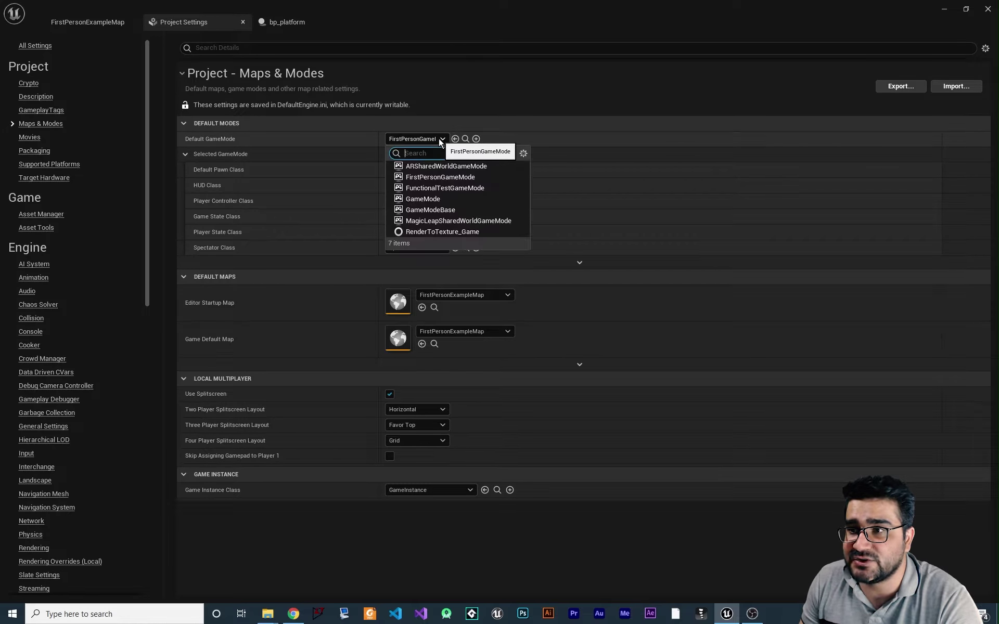
pyautogui.click(439, 138)
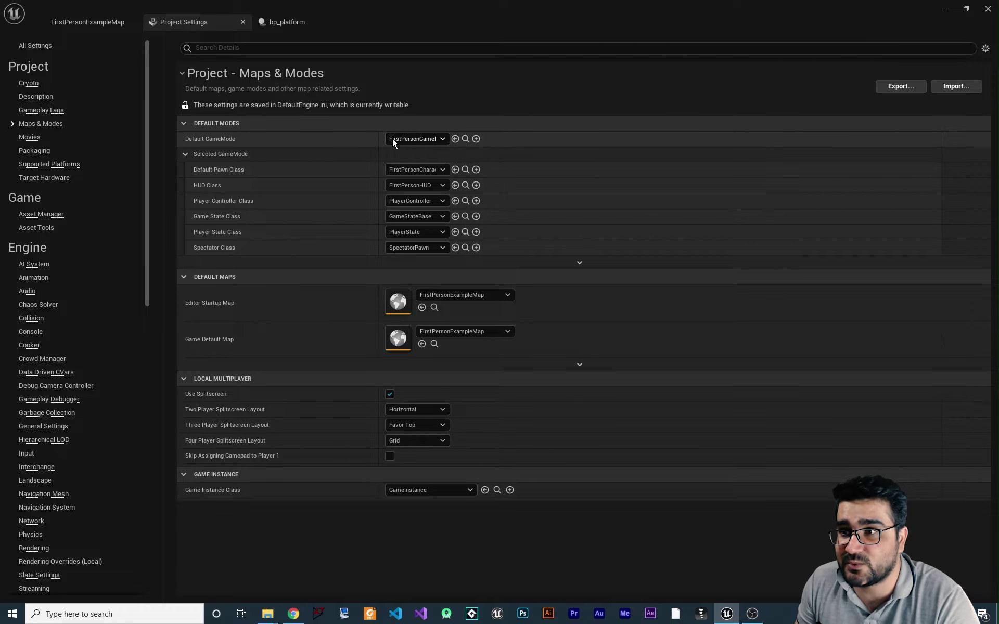
pyautogui.click(406, 138)
pyautogui.click(412, 138)
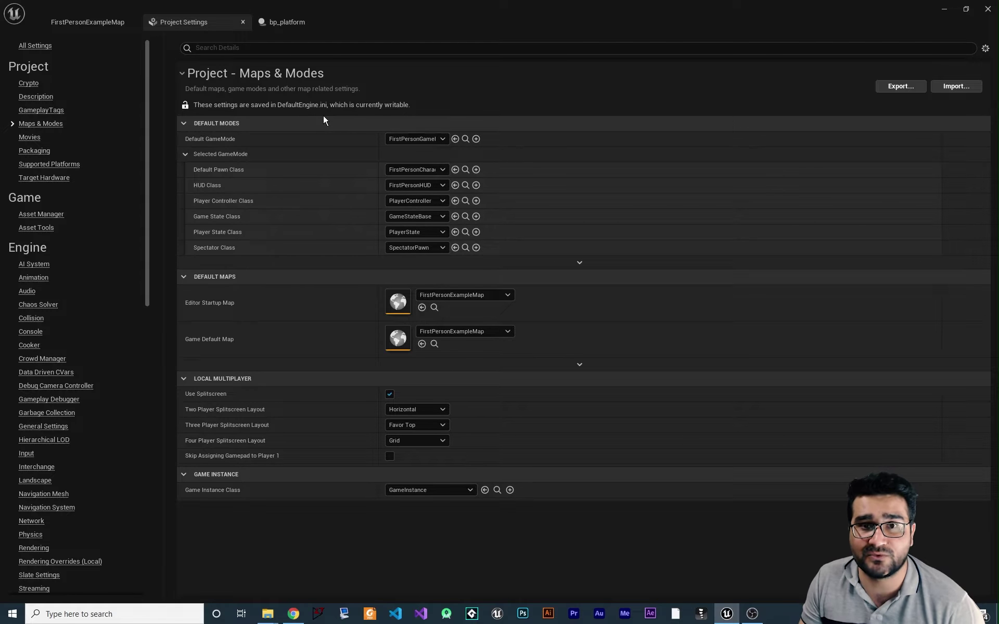
pyautogui.click(243, 22)
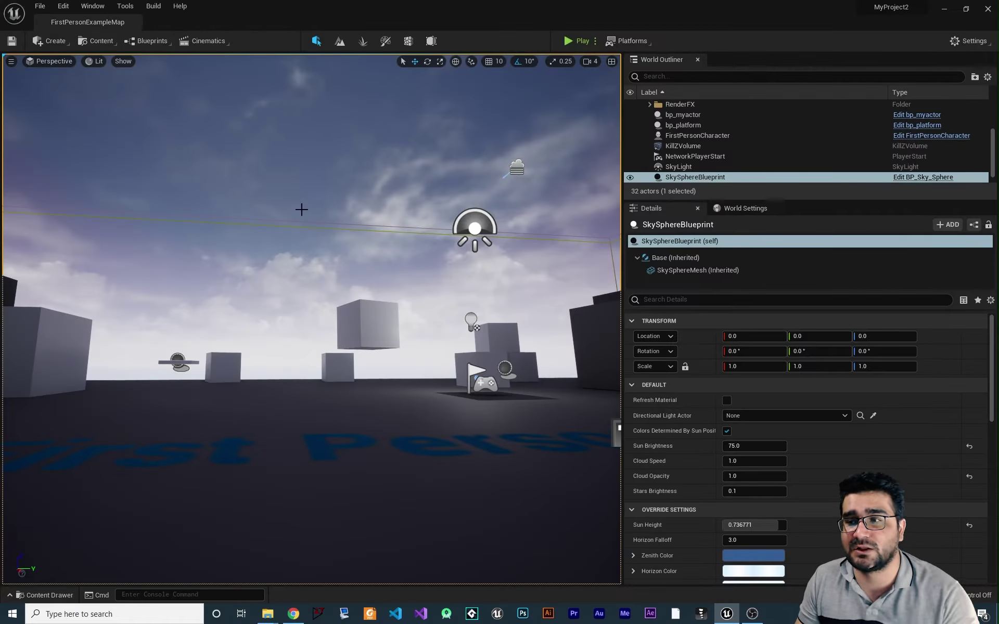
# Create a blueprint class based on Game Mode Base in the myClasses folder and name it bp_mygamemode
pyautogui.click(46, 595)
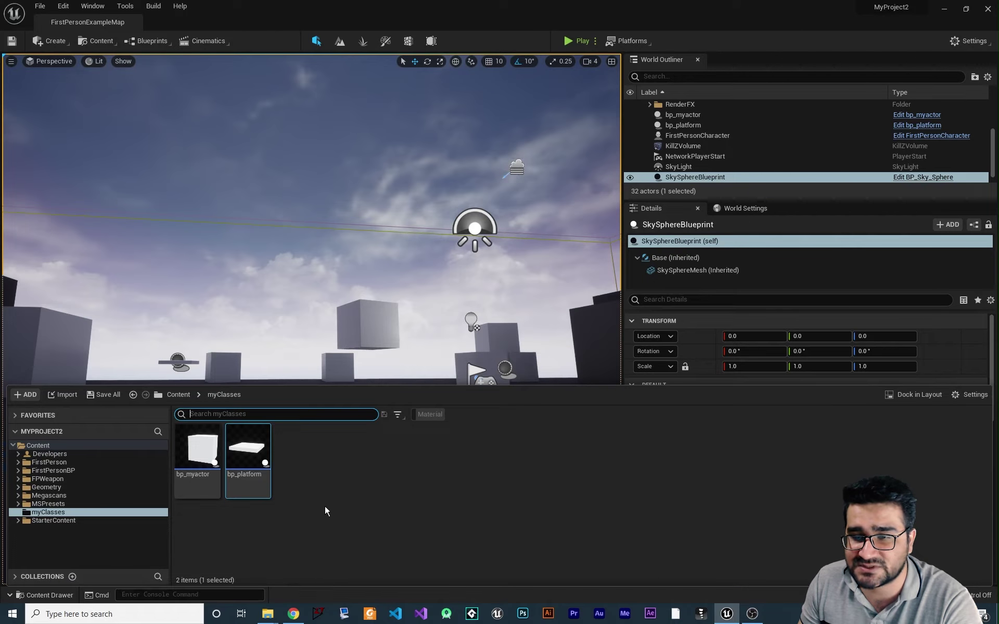
pyautogui.click(339, 471)
pyautogui.rightClick(337, 467)
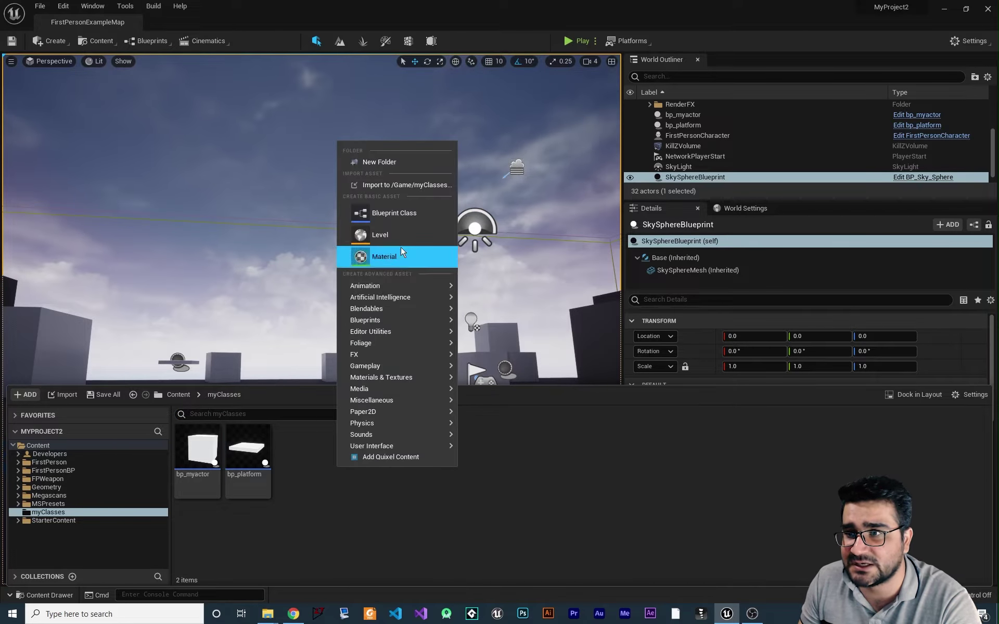
pyautogui.click(407, 213)
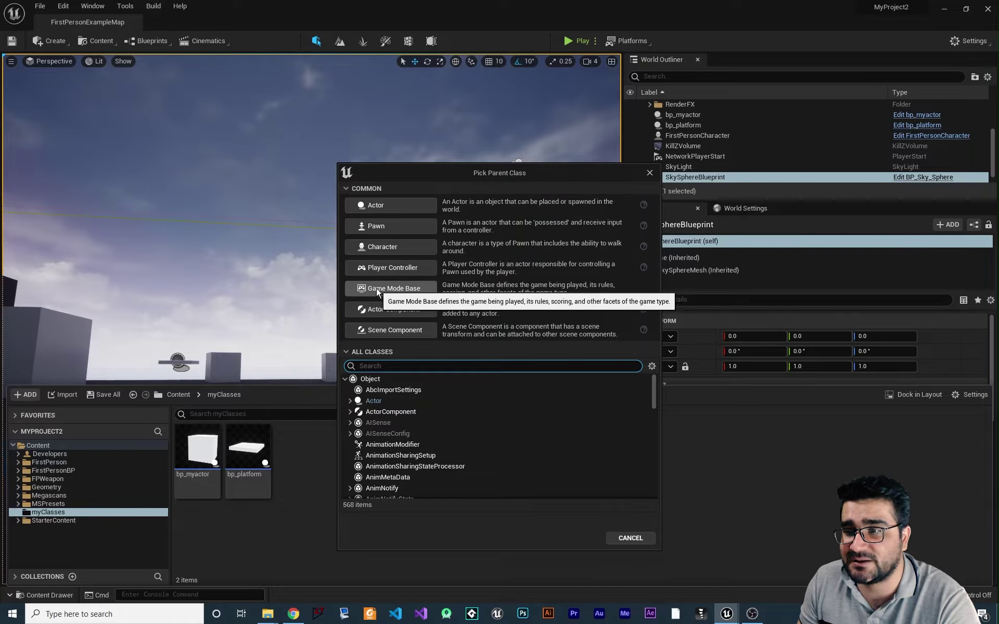
pyautogui.click(414, 290)
pyautogui.write('bp_')
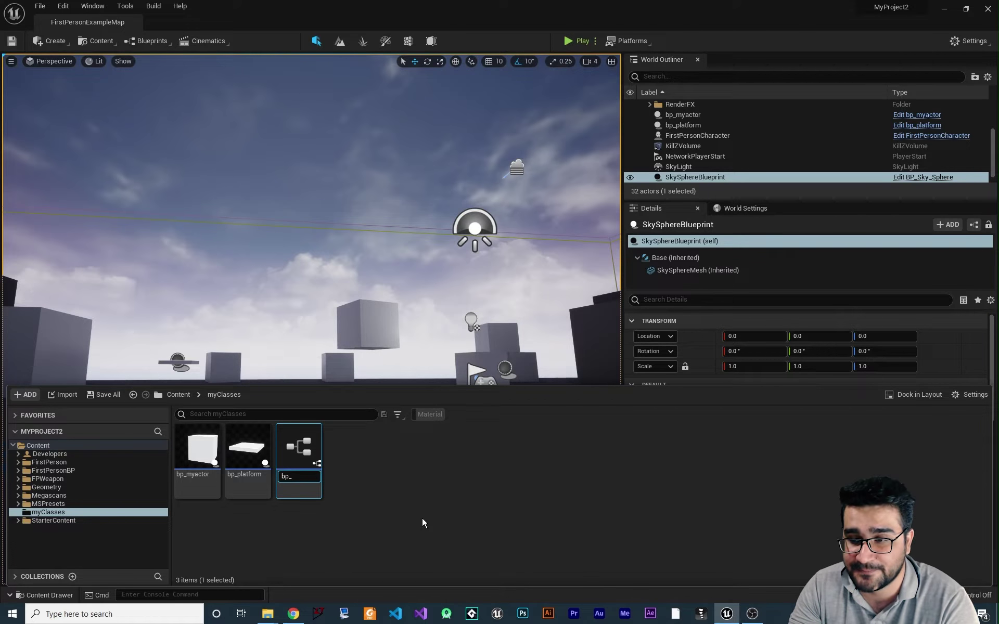
pyautogui.write('m')
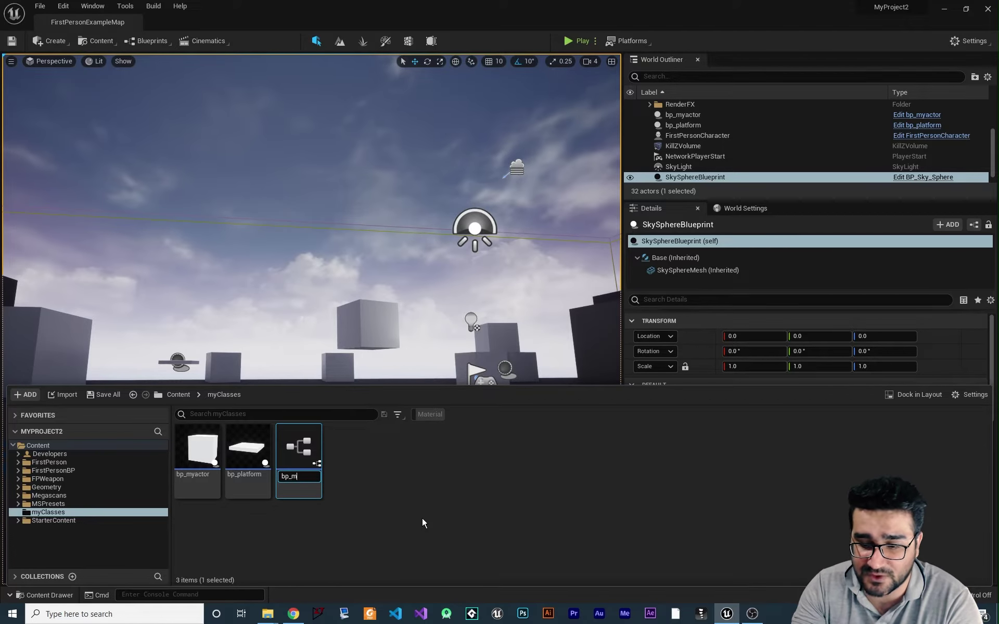
pyautogui.write('ygamemode')
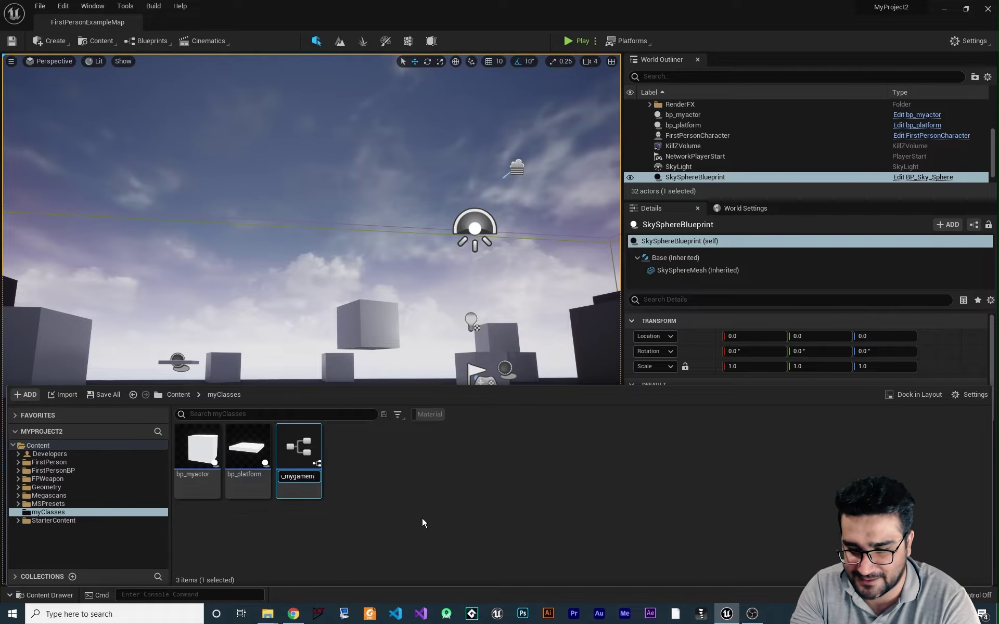
pyautogui.press('Return')
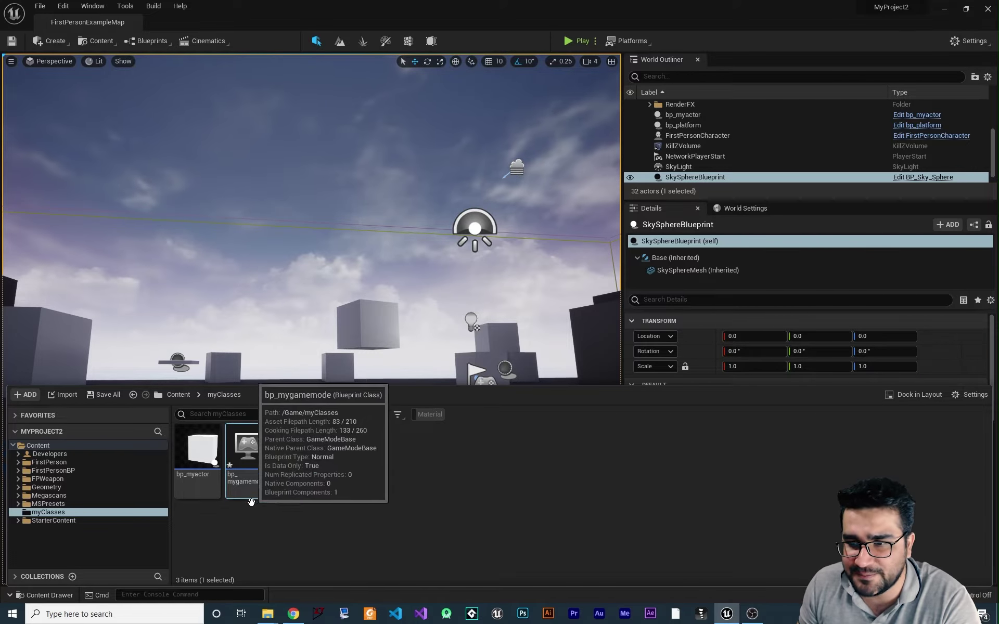
# Open bp_mygamemode as a docked tab on its Event Graph and widen the details area until the property names are readable
pyautogui.doubleClick(244, 454)
pyautogui.moveTo(75, 22); pyautogui.dragTo(204, 24)
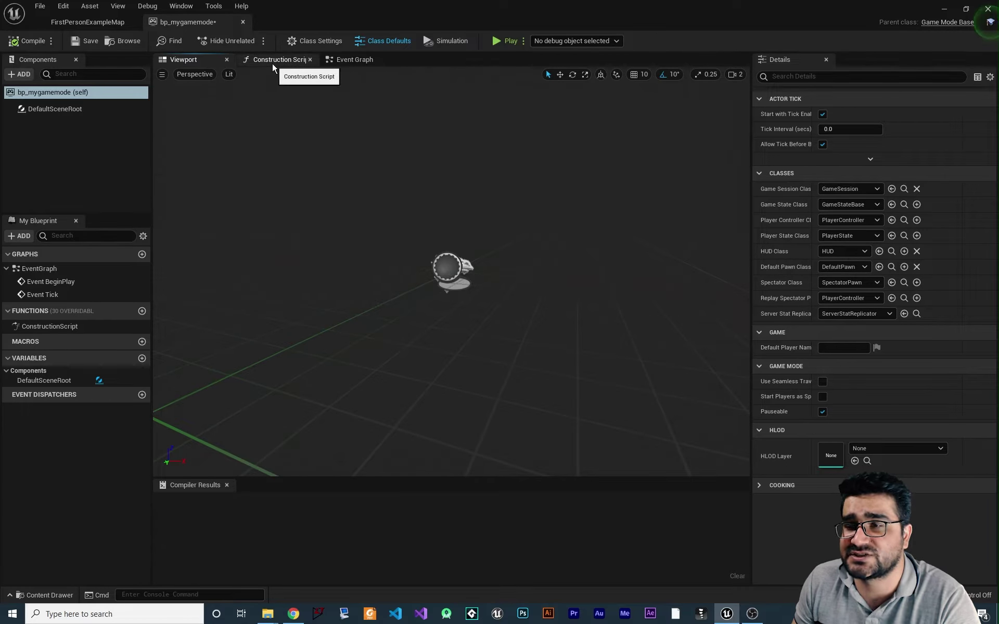
pyautogui.click(349, 59)
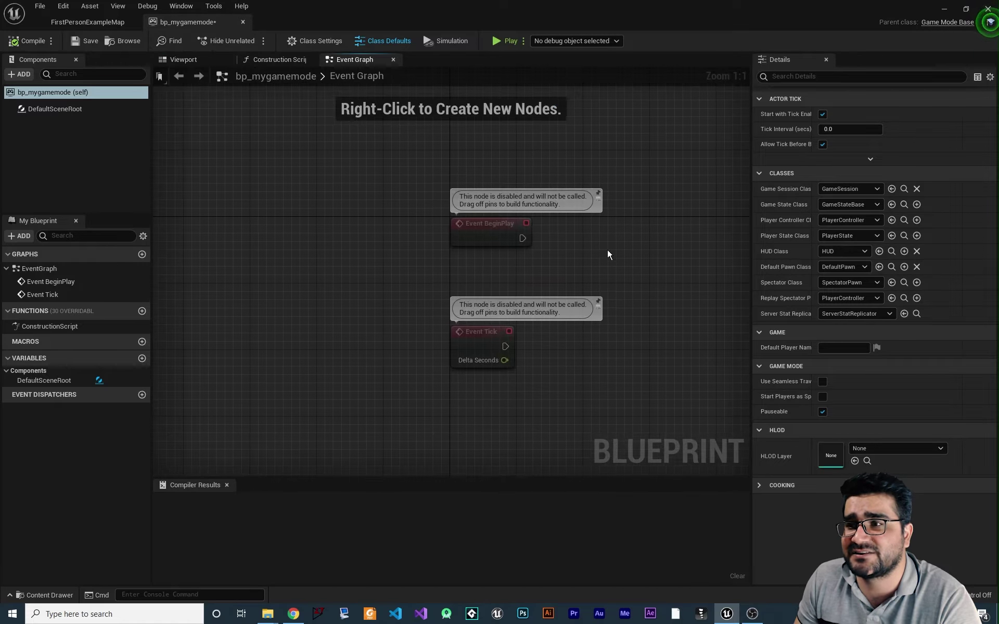
pyautogui.moveTo(660, 241); pyautogui.dragTo(497, 255, button='right')
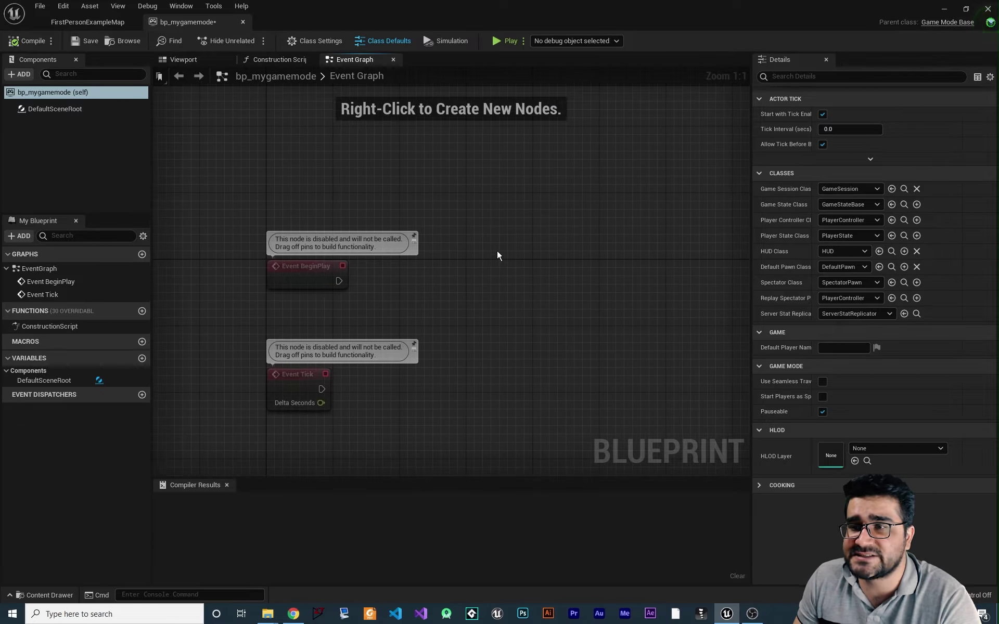
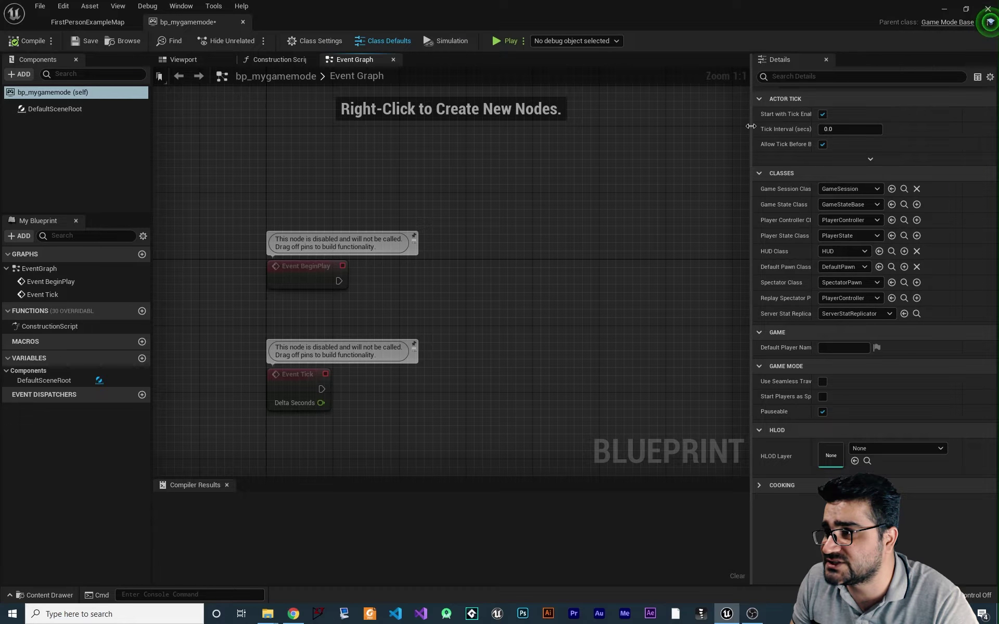
pyautogui.moveTo(751, 130); pyautogui.dragTo(726, 130)
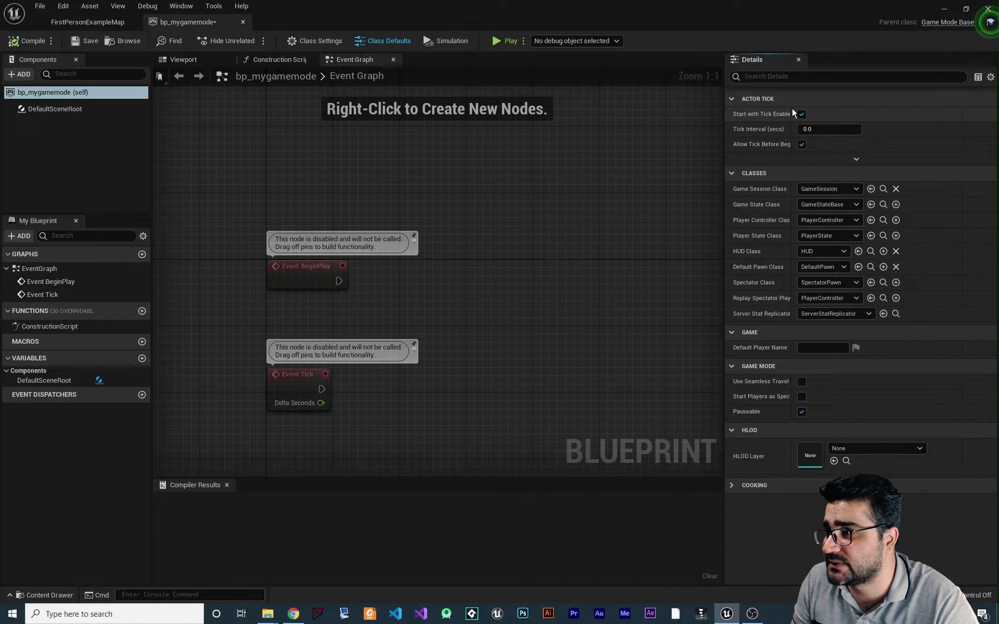
pyautogui.moveTo(789, 108); pyautogui.dragTo(819, 109)
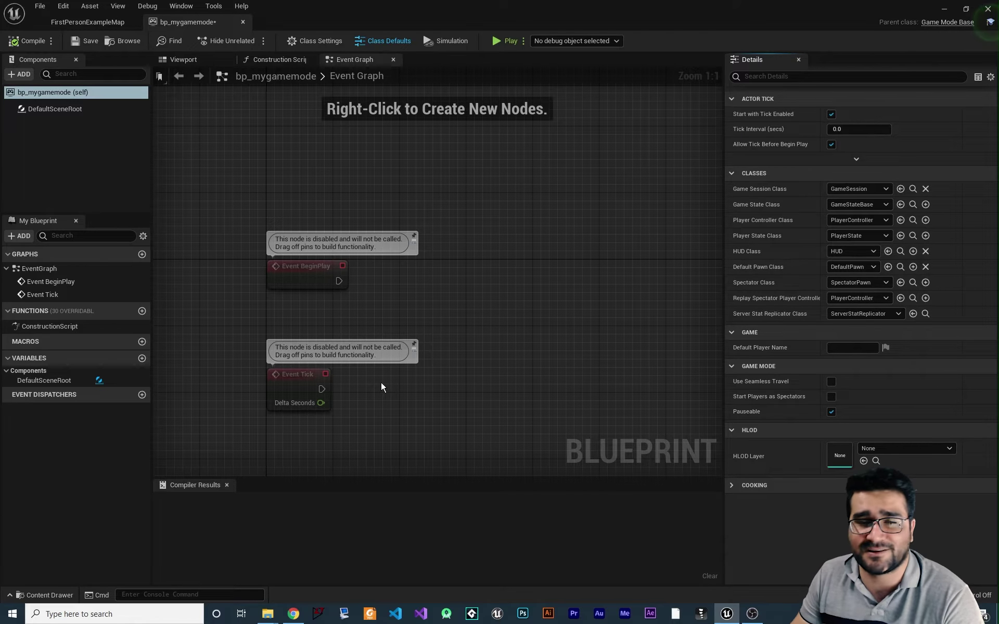
# Try a Tick Interval of 6 seconds on the game mode and undo the change
pyautogui.click(842, 129)
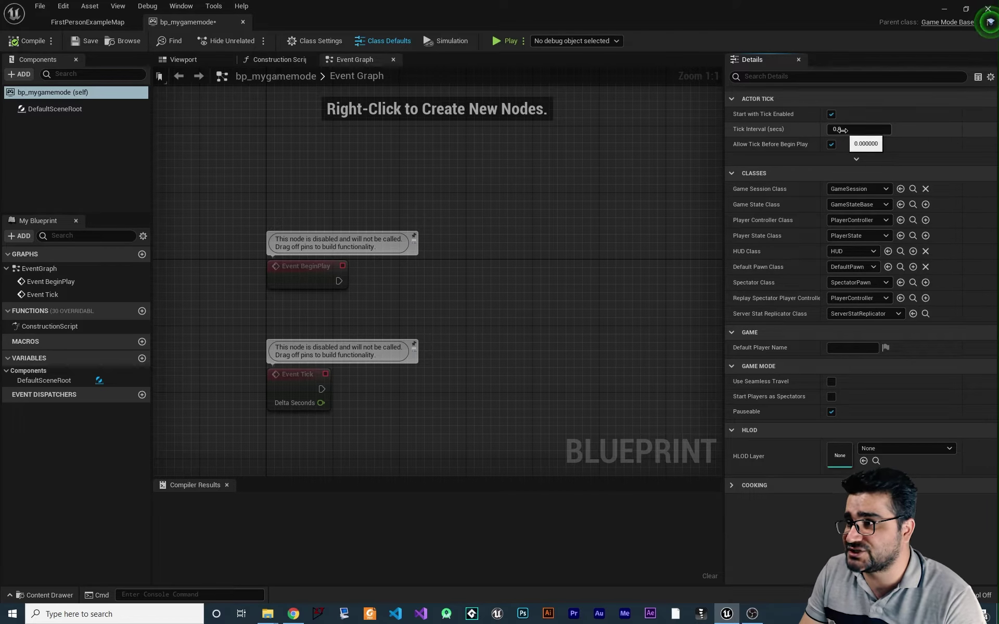
pyautogui.write('6')
pyautogui.press('Return')
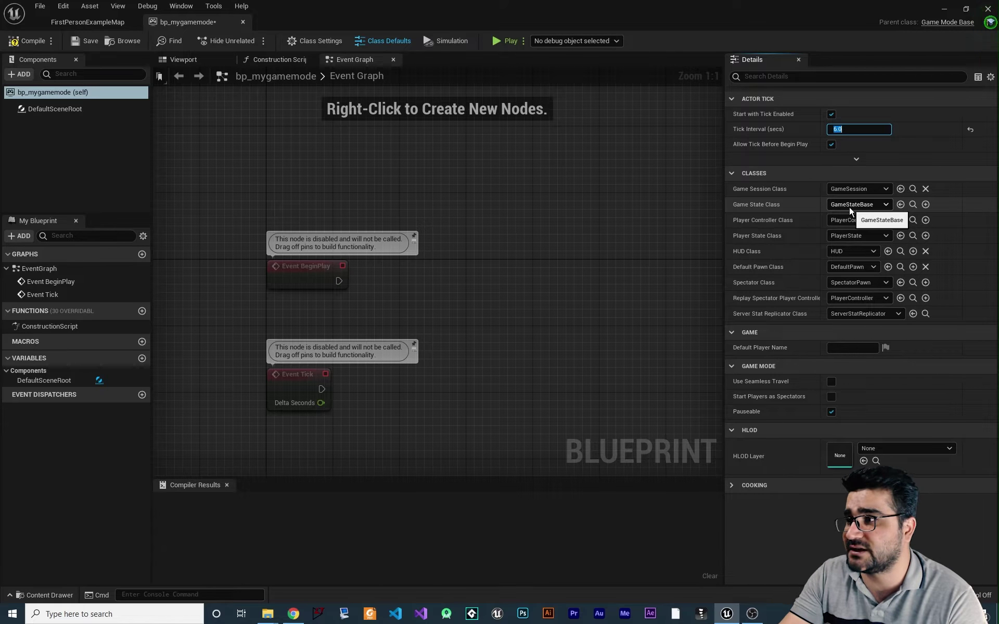
pyautogui.press('End')
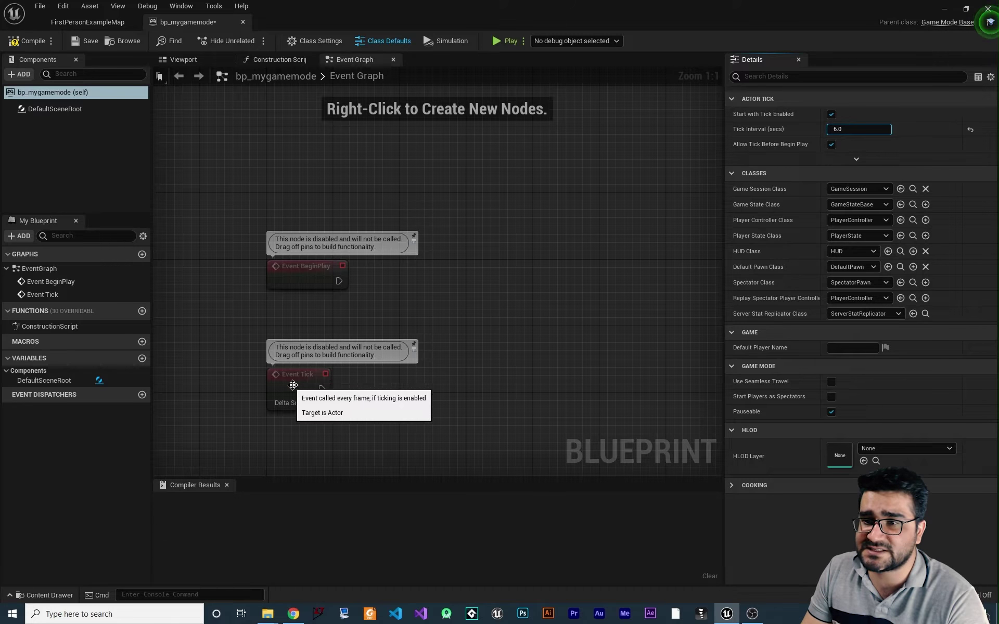
pyautogui.hotkey('ctrl', 'z')
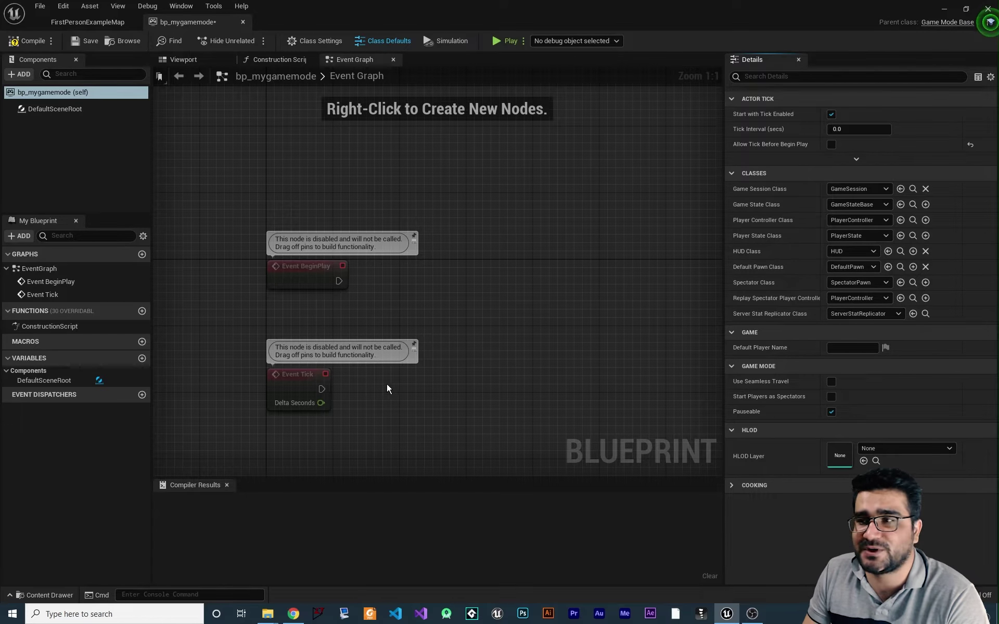
# Turn Allow Tick Before Begin Play back on and try switching Use Seamless Travel on and off again
pyautogui.click(830, 144)
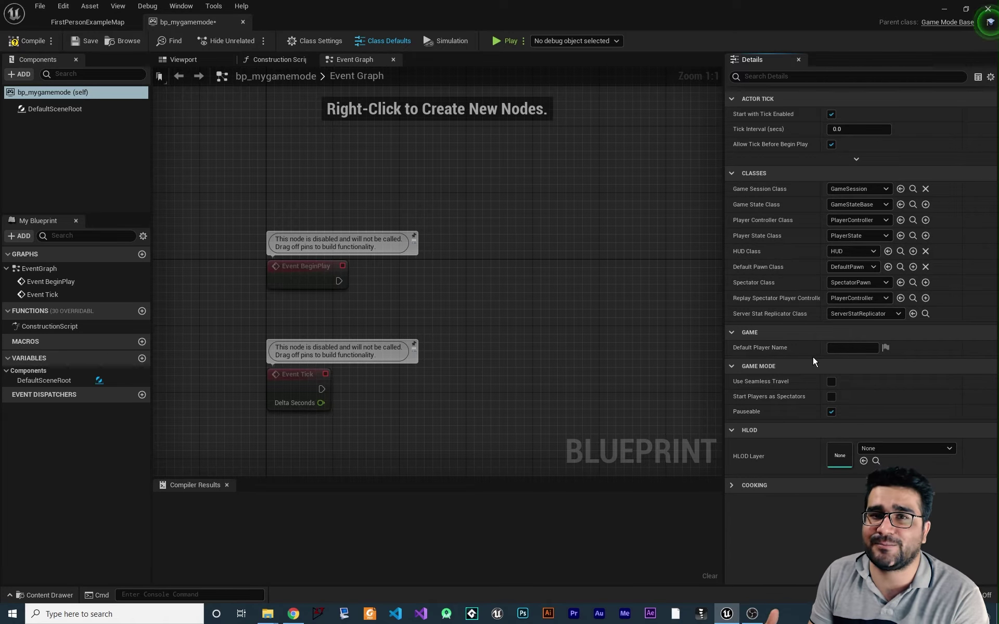
pyautogui.click(842, 350)
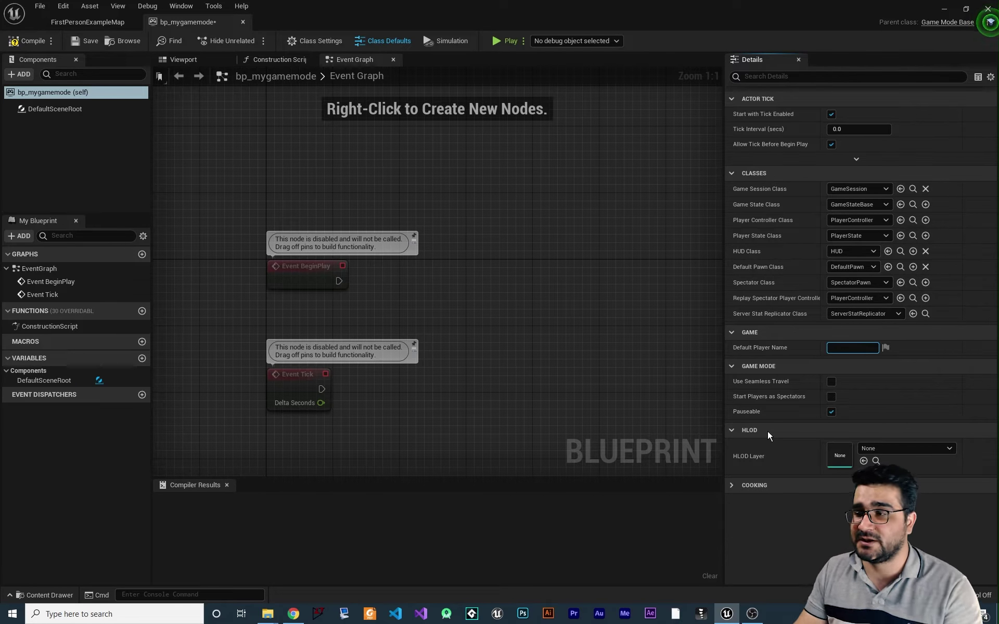
pyautogui.click(831, 381)
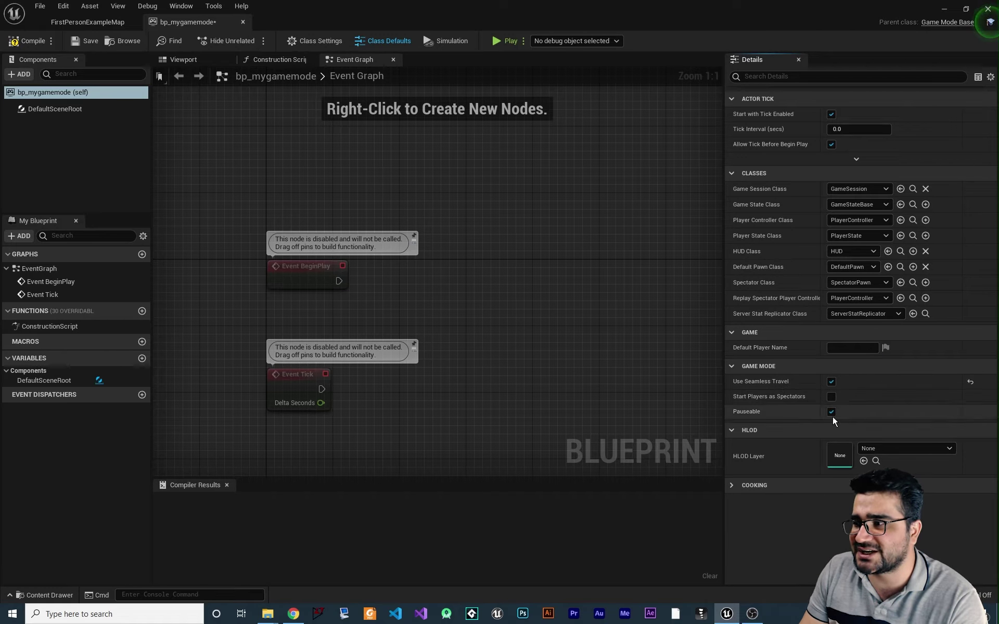
pyautogui.click(831, 381)
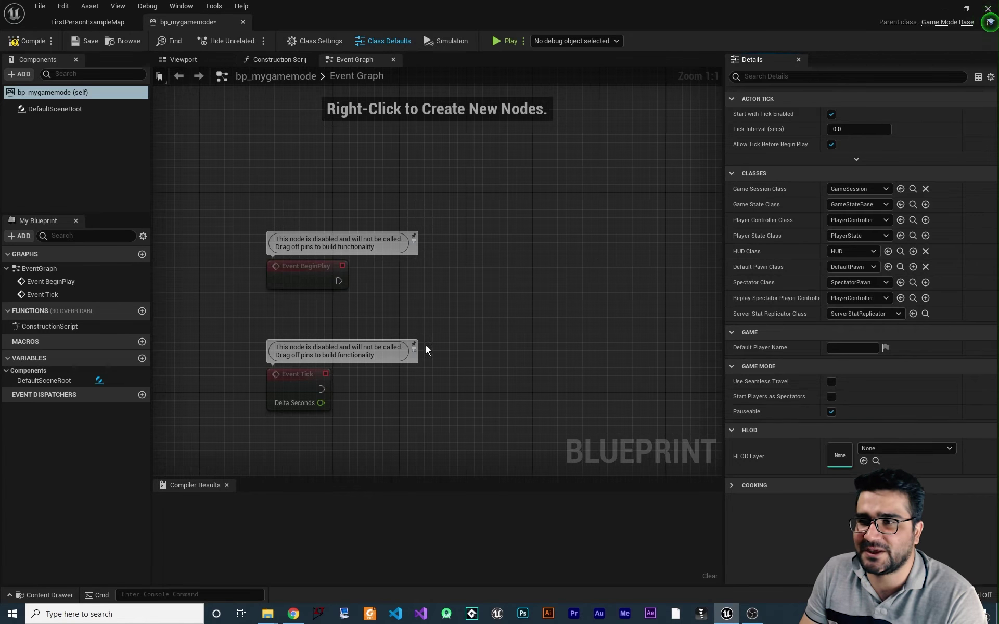
# Save the bp_mygamemode blueprint
pyautogui.moveTo(425, 345); pyautogui.dragTo(572, 269, button='right')
pyautogui.hotkey('ctrl', 's')
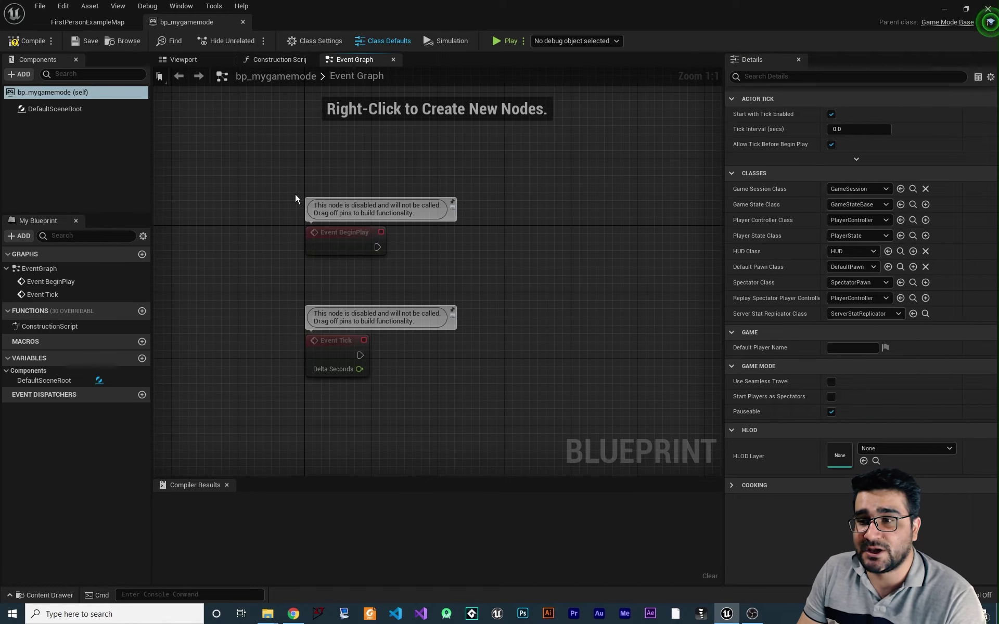
pyautogui.moveTo(259, 255); pyautogui.dragTo(253, 229, button='right')
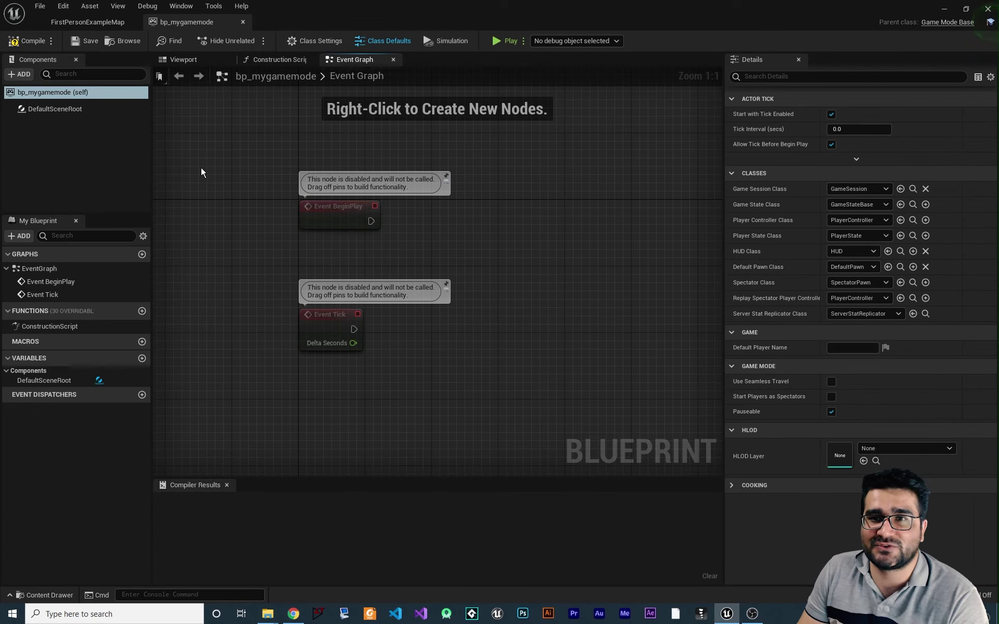
# Set the Default GameMode to bp_mygamemode in the project's Maps & Modes settings
pyautogui.click(66, 6)
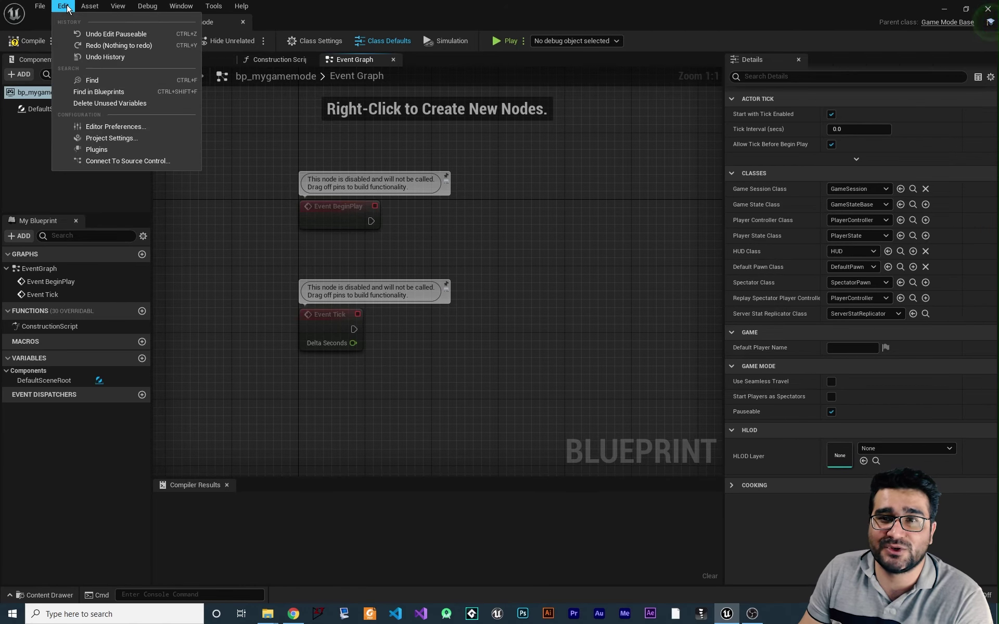
pyautogui.click(107, 139)
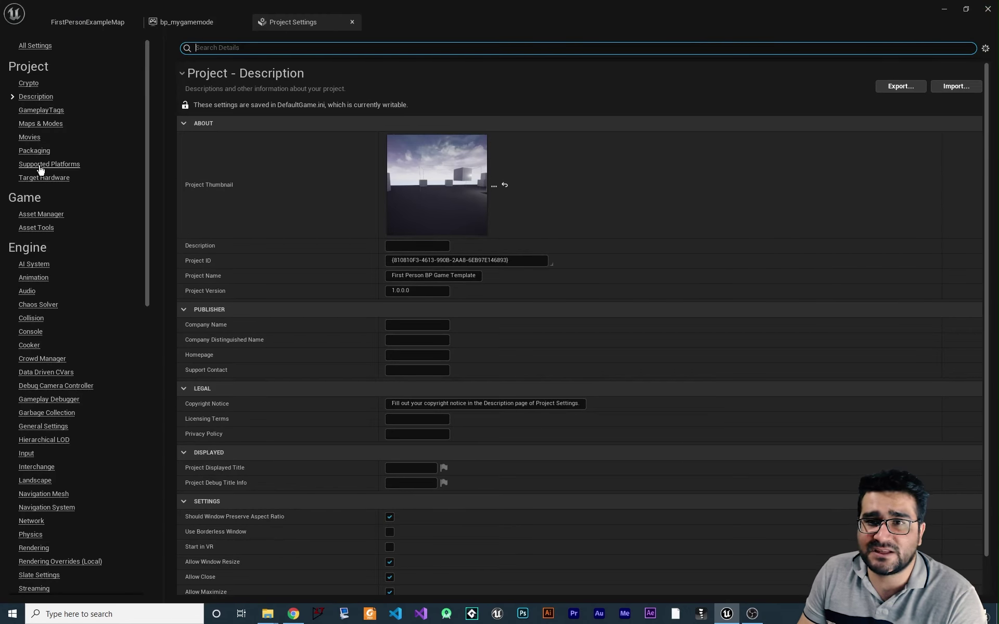
pyautogui.click(44, 125)
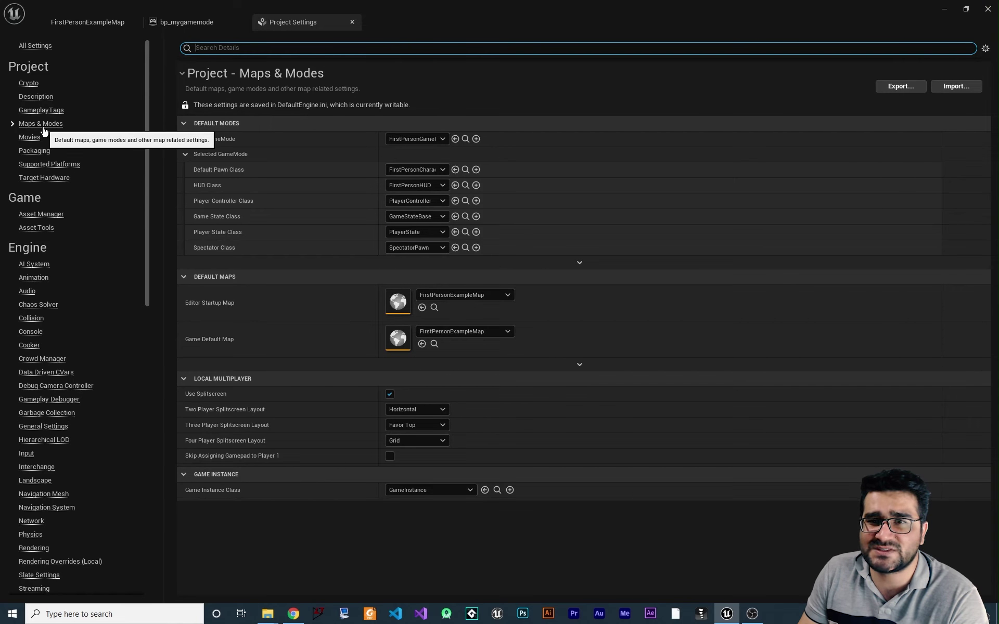
pyautogui.click(424, 139)
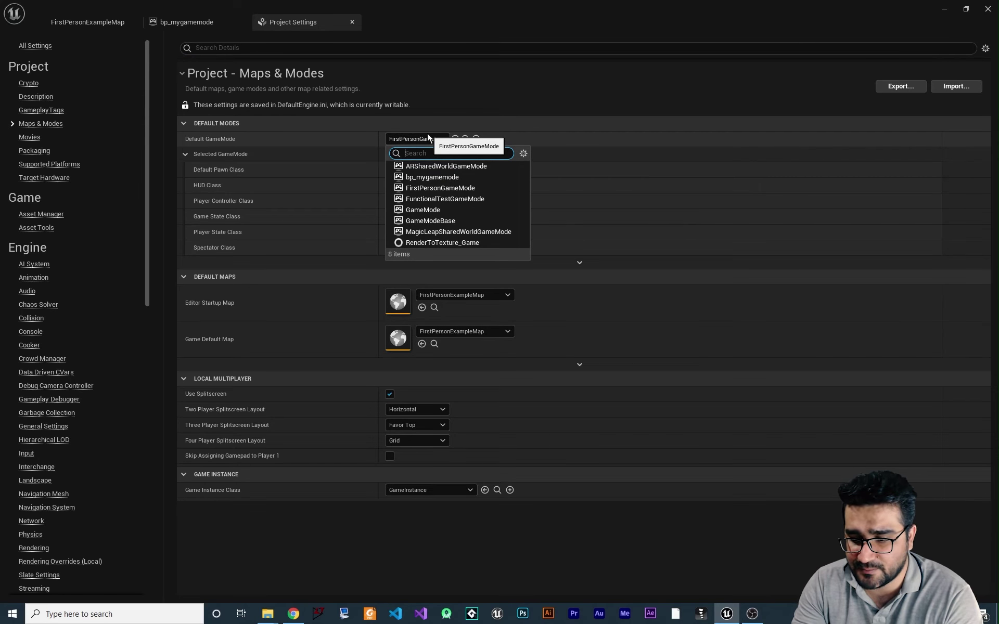
pyautogui.write('bp_my')
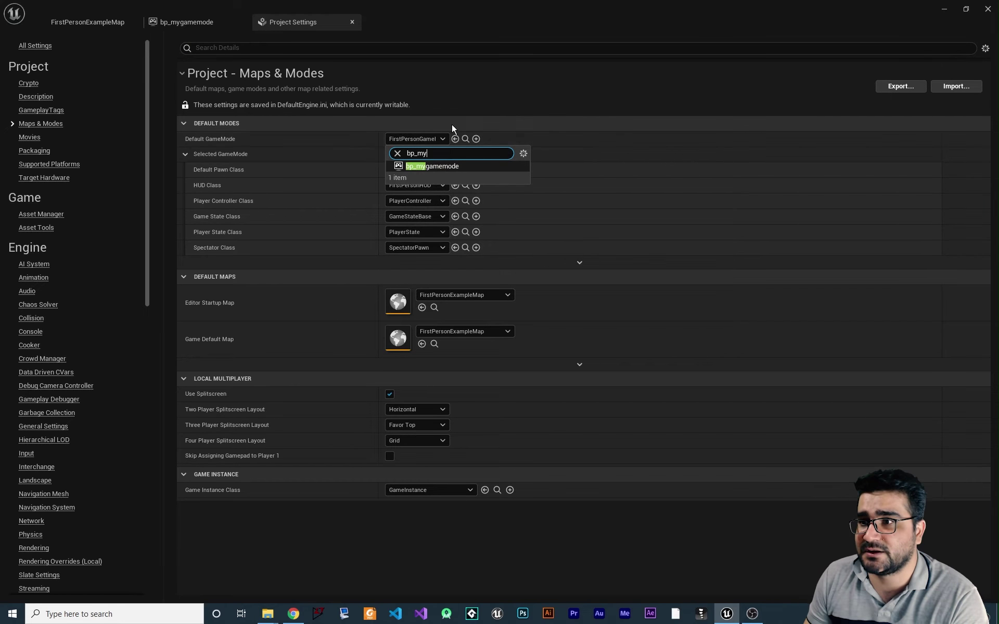
pyautogui.click(442, 167)
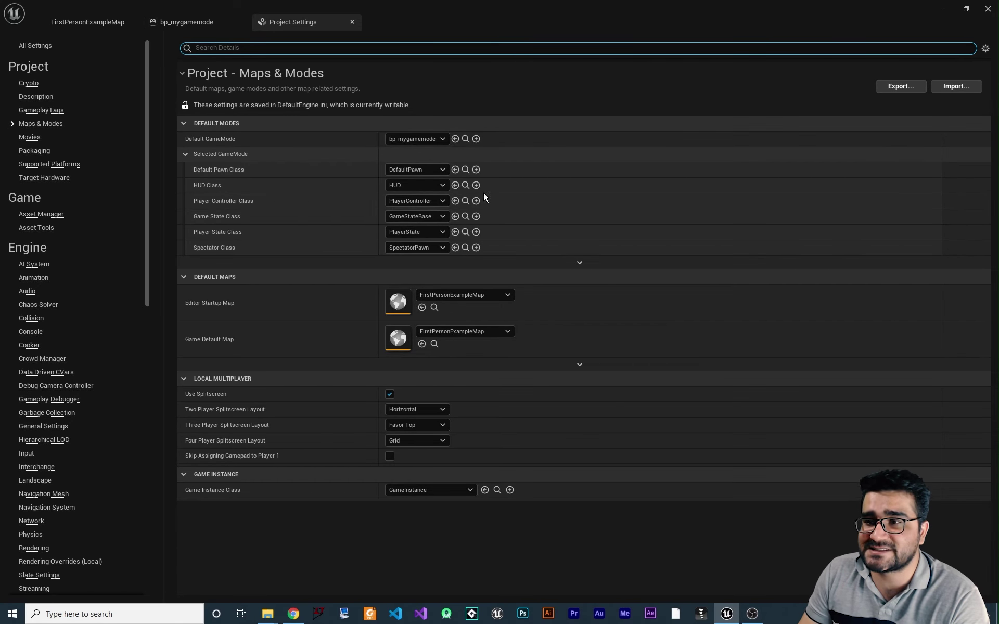
# Review the bp_mygamemode blueprint and the project's Default GameMode, and open FirstPersonExampleMap's World Settings to view the GameMode Override options
pyautogui.click(190, 23)
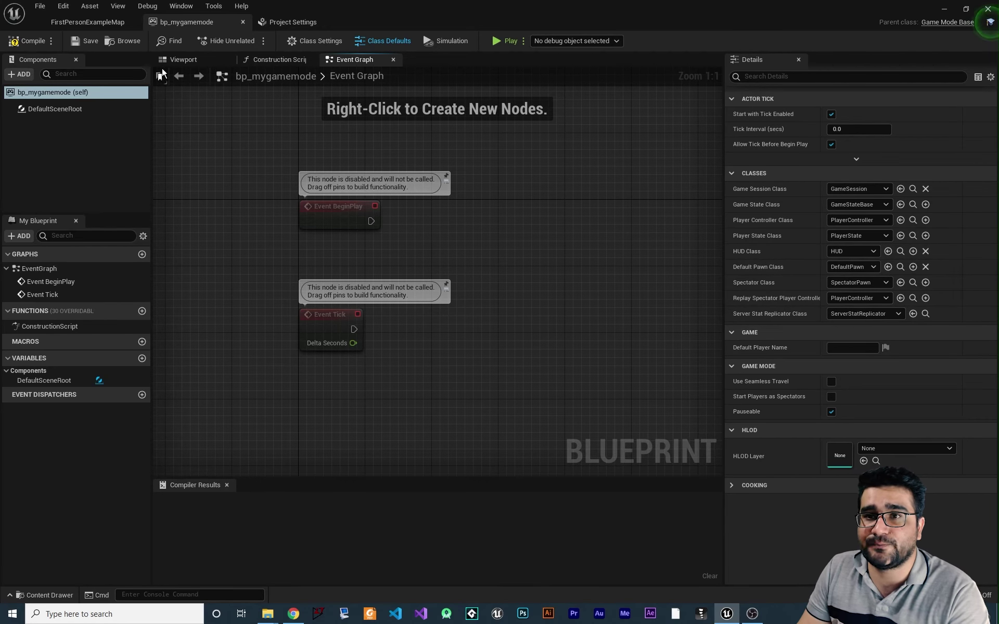
pyautogui.click(292, 21)
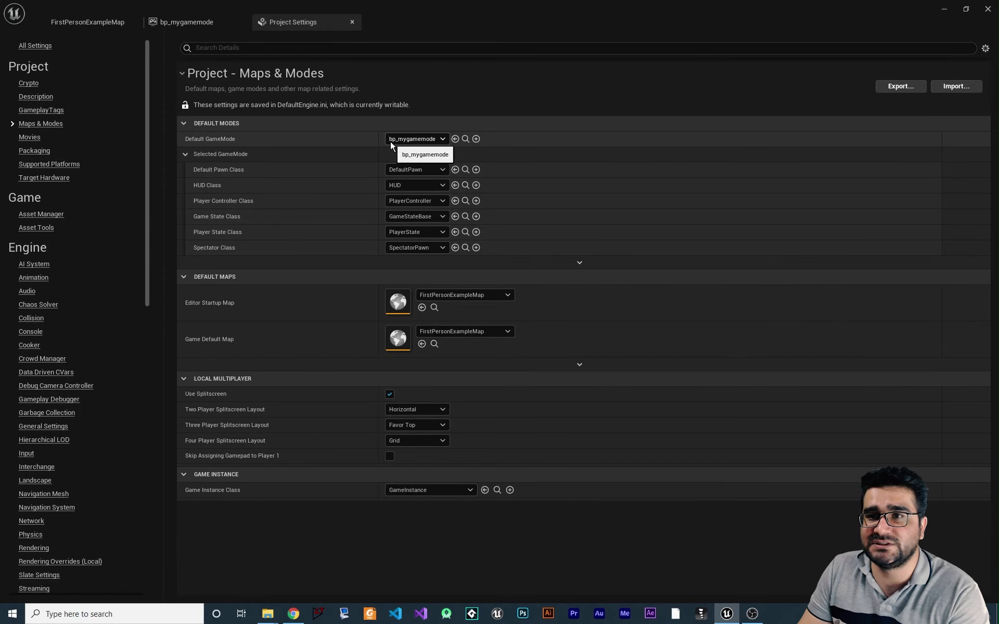
pyautogui.click(104, 23)
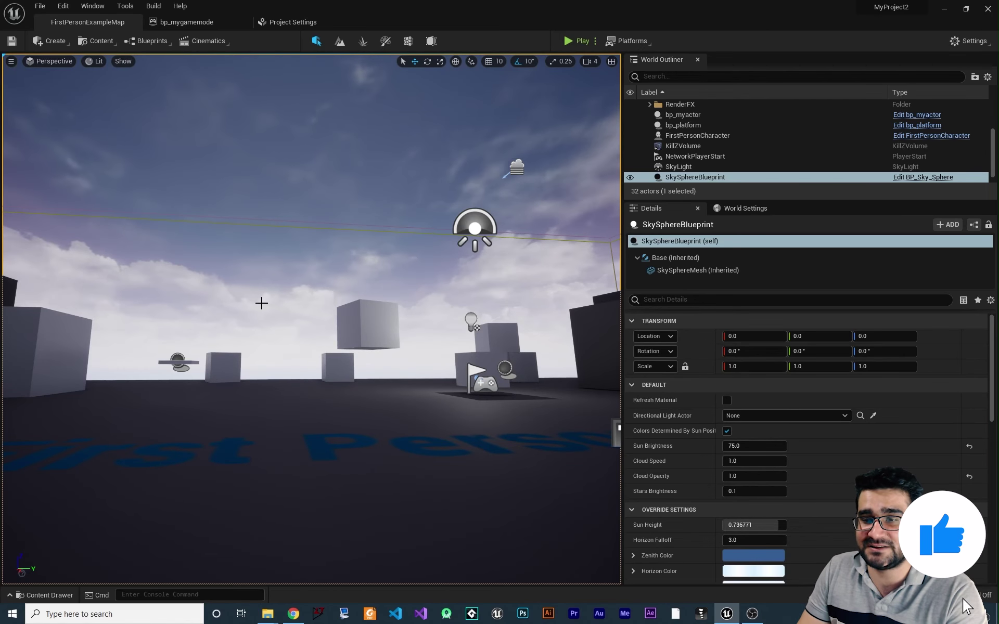
pyautogui.click(744, 207)
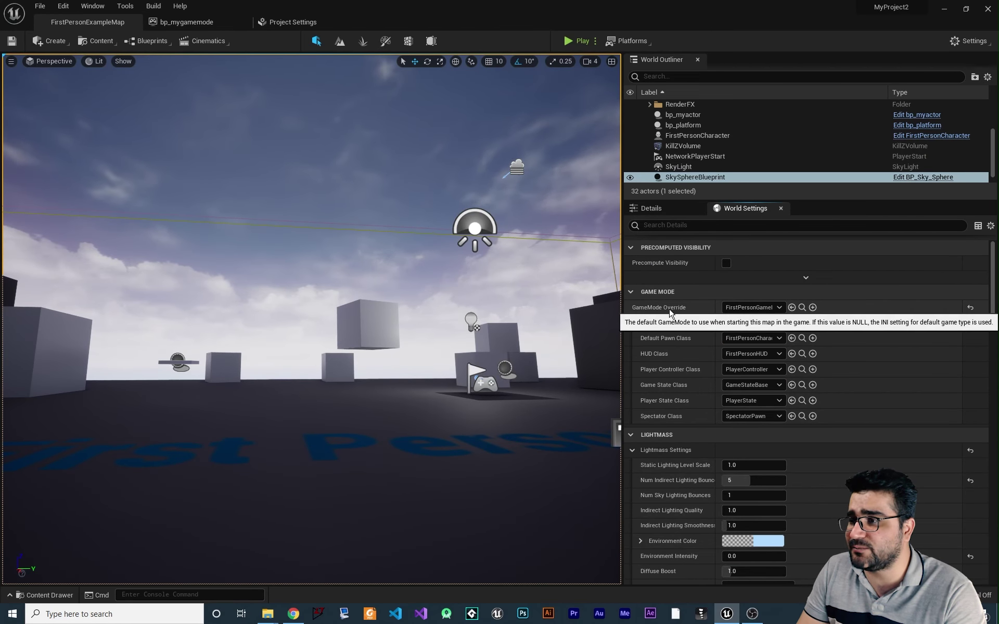
pyautogui.click(742, 307)
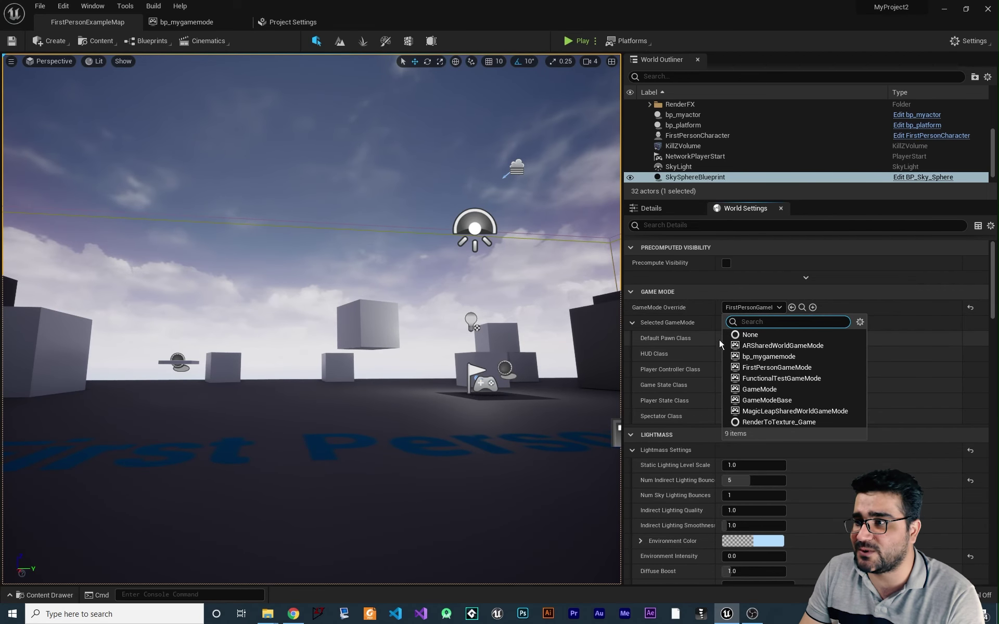
pyautogui.click(755, 281)
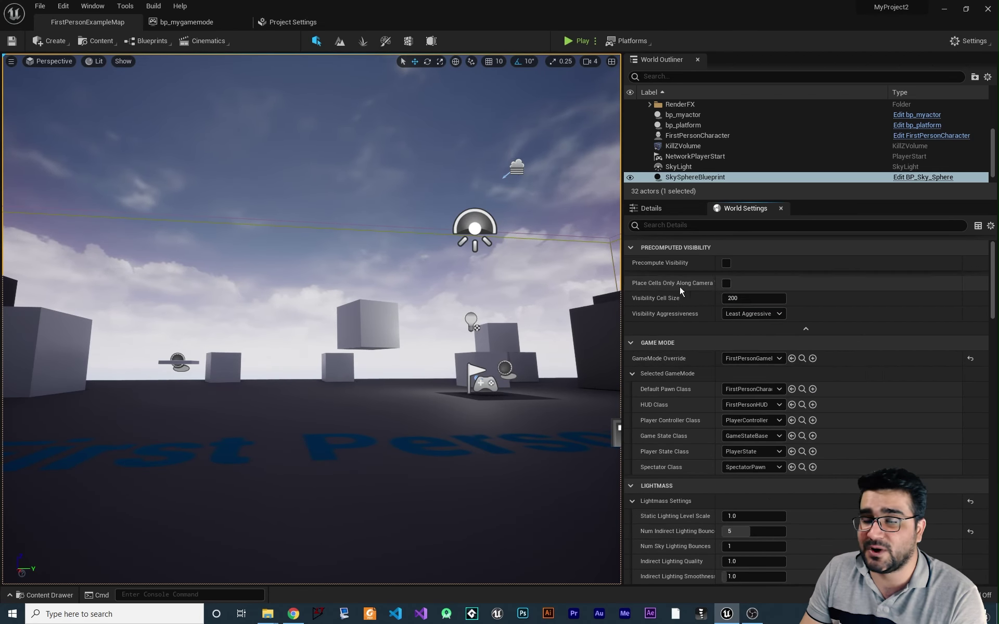
# Recheck the Default GameMode in the project's Maps & Modes settings
pyautogui.click(63, 6)
pyautogui.click(317, 19)
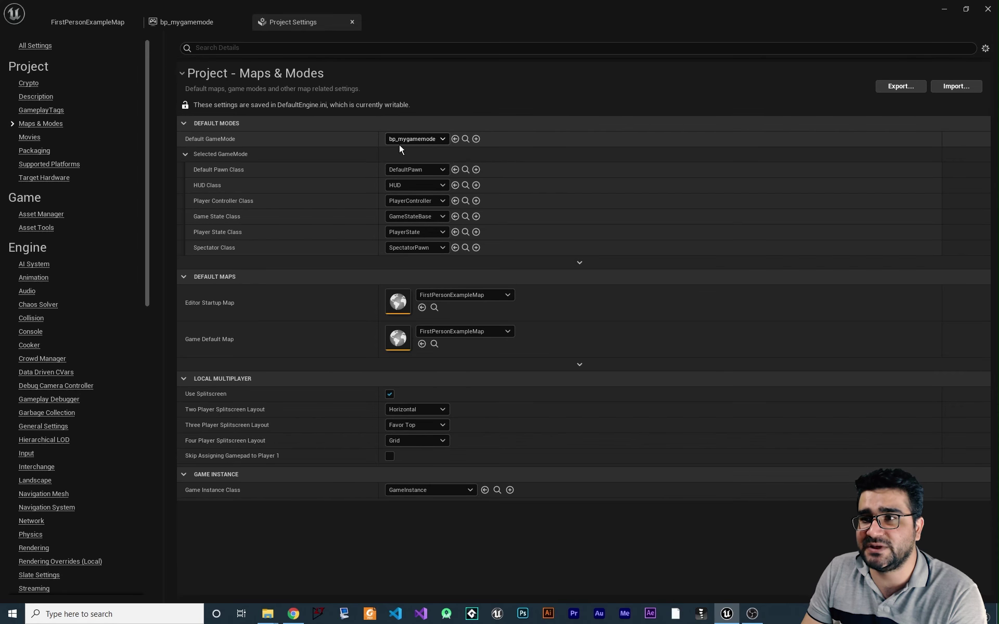
pyautogui.click(195, 24)
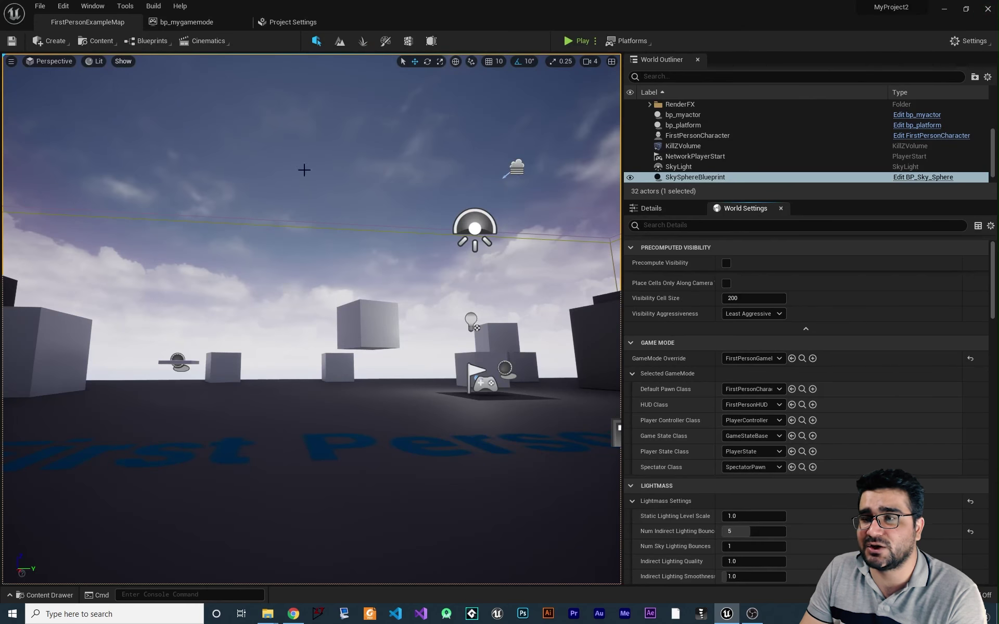
# Set the GameMode Override of FirstPersonExampleMap to bp_mygamemode in its World Settings and return to the bp_mygamemode blueprint
pyautogui.click(119, 23)
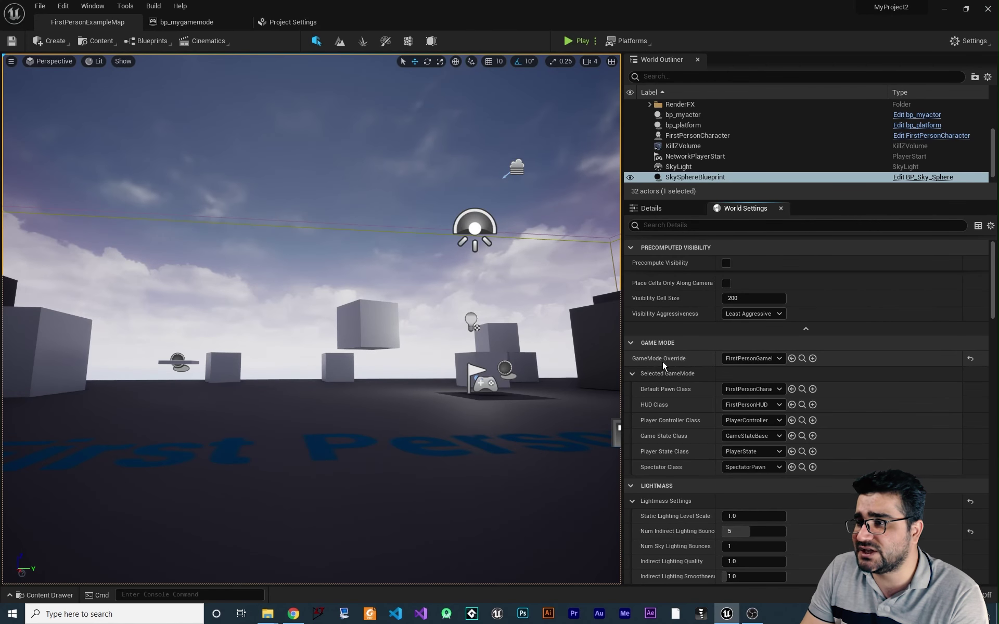
pyautogui.click(743, 358)
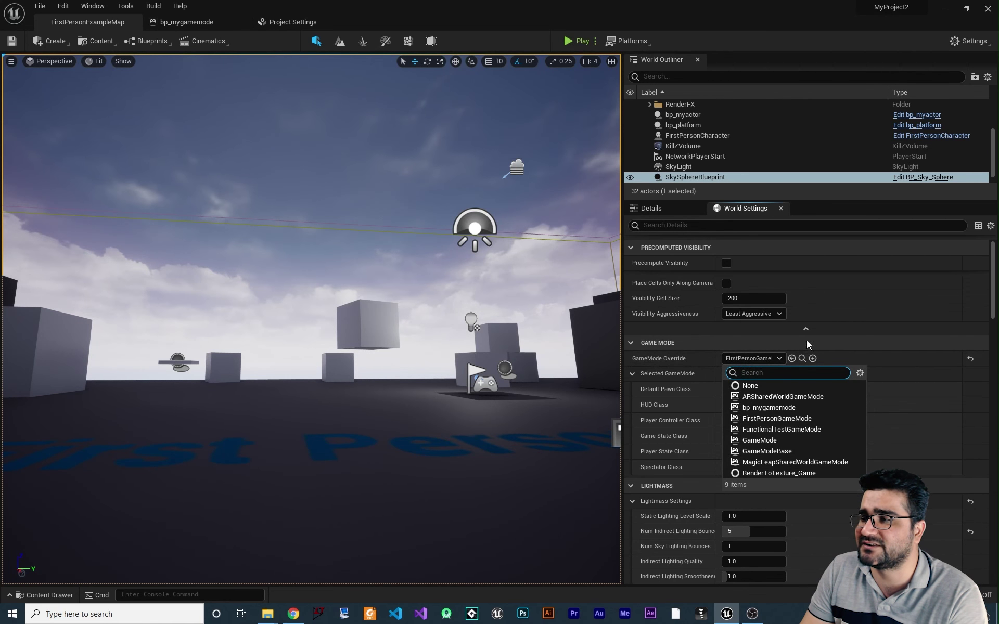
pyautogui.write('bp_my')
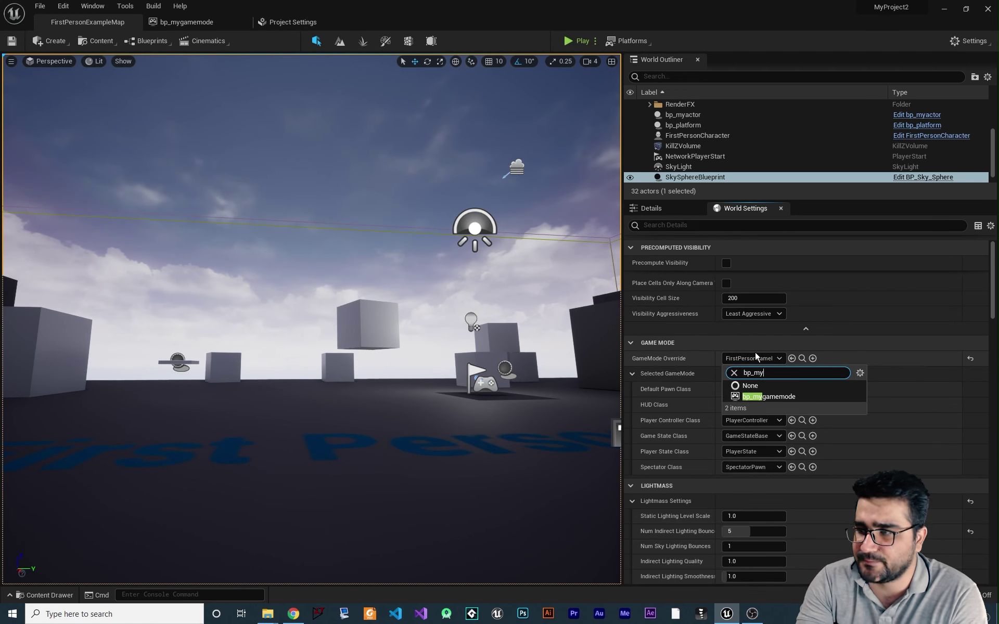
pyautogui.doubleClick(775, 397)
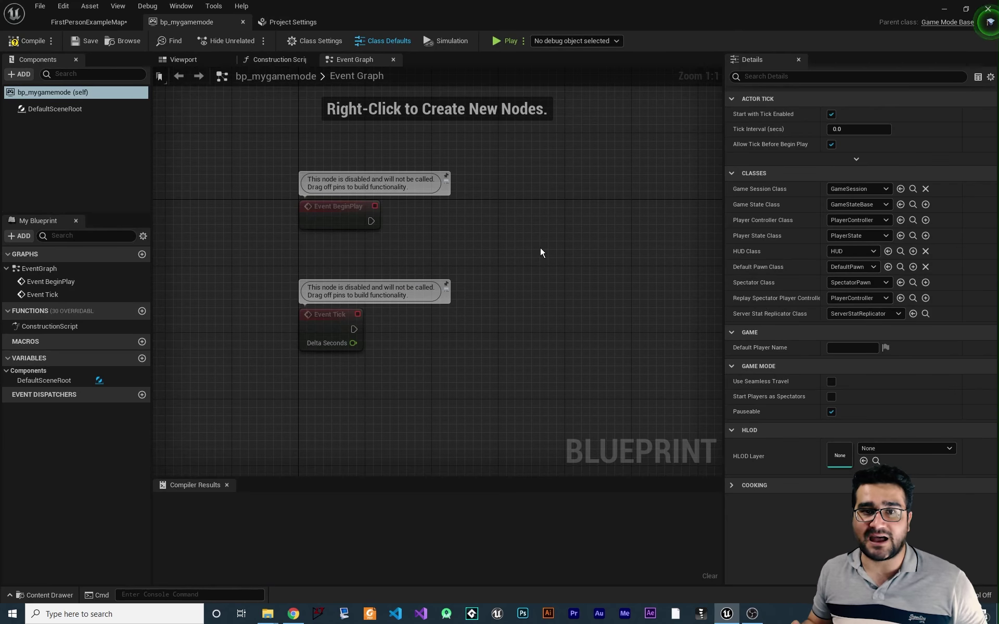